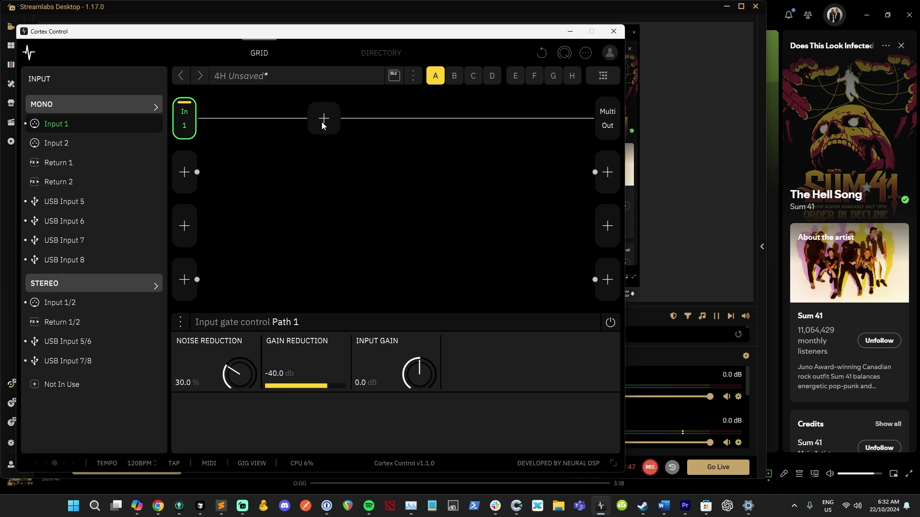
- Add the Brit 2203 guitar amp to an empty slot in the first path of the grid
left_click(321, 121)
left_click(111, 131)
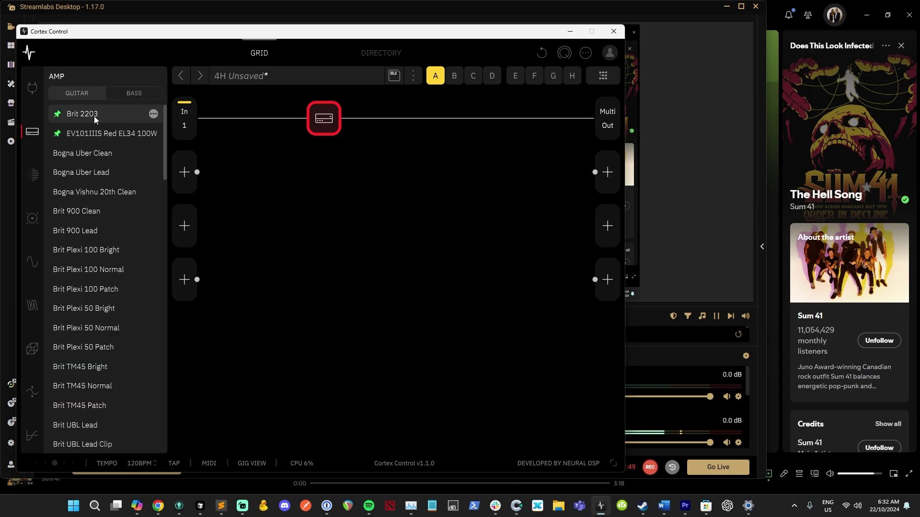
left_click(94, 116)
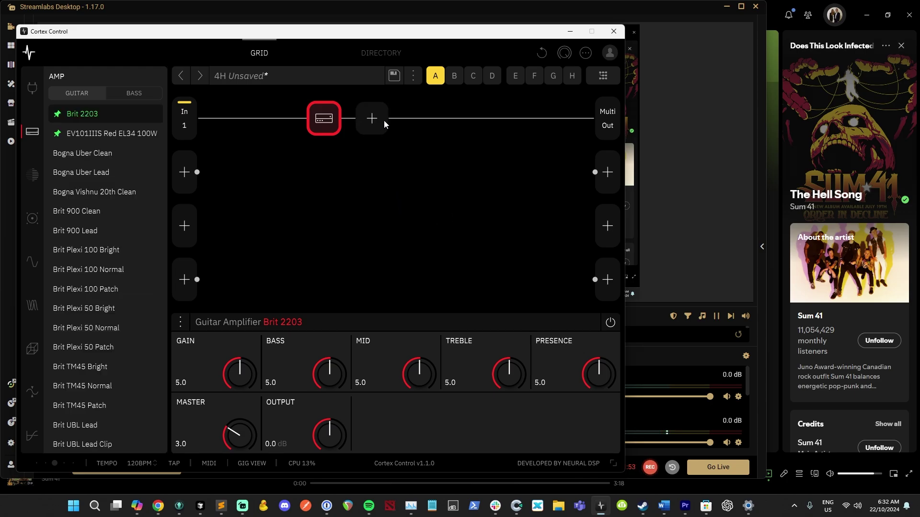
- Add the 412 Zila Cust V30 12 V2 (M) guitar cab directly after the amp in the first path
left_click(384, 120)
left_click(87, 209)
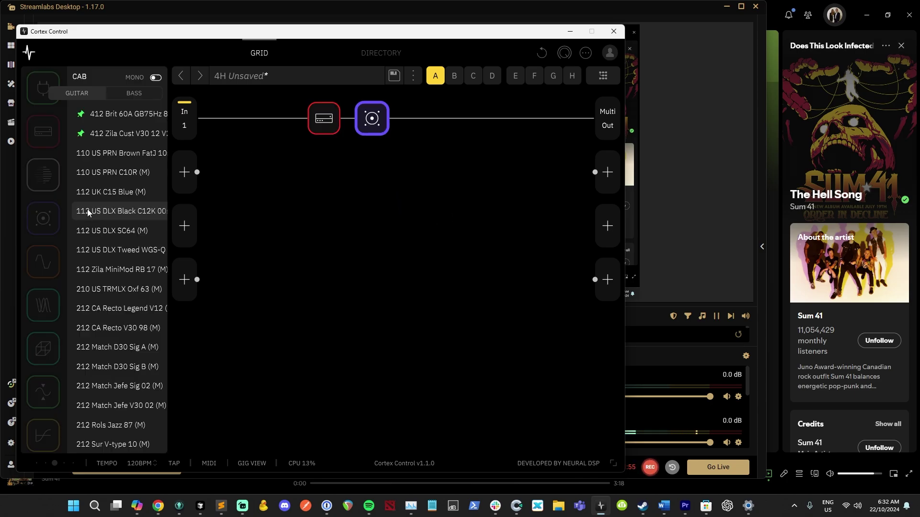
left_click(119, 136)
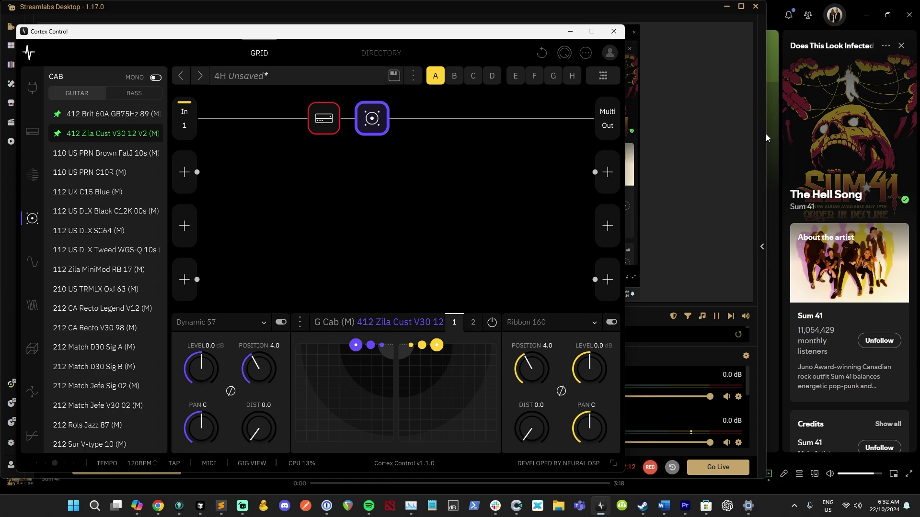
- Set the Brit 2203 amp's gain to 3 and its bass to 8
left_click(316, 131)
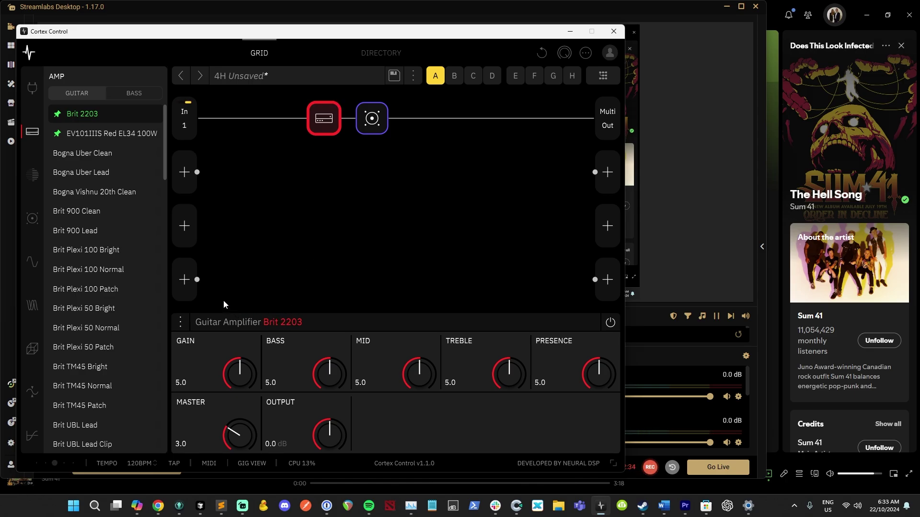
mouse_move(209, 277)
left_click(186, 383)
type("3")
key("Return")
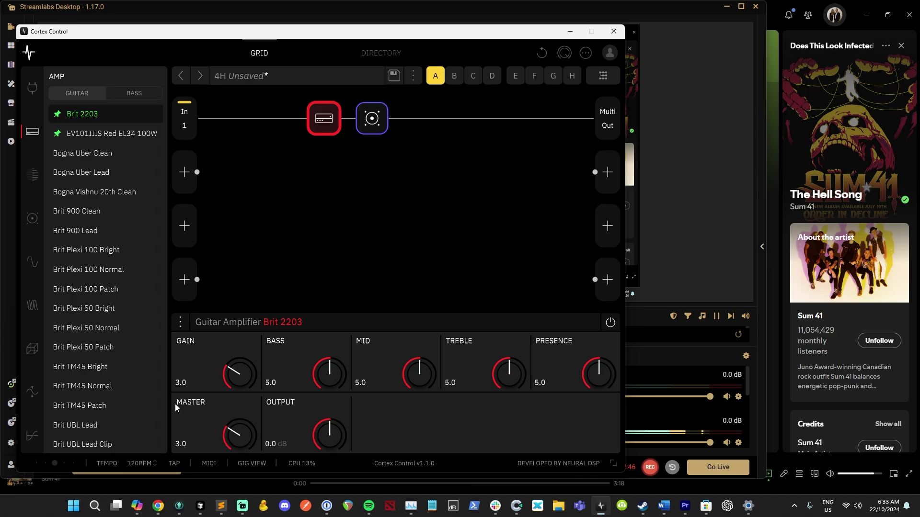
left_click(261, 381)
type("8")
key("Return")
- Set the Brit 2203 amp's mid to 6 and its treble to 4
left_click(359, 383)
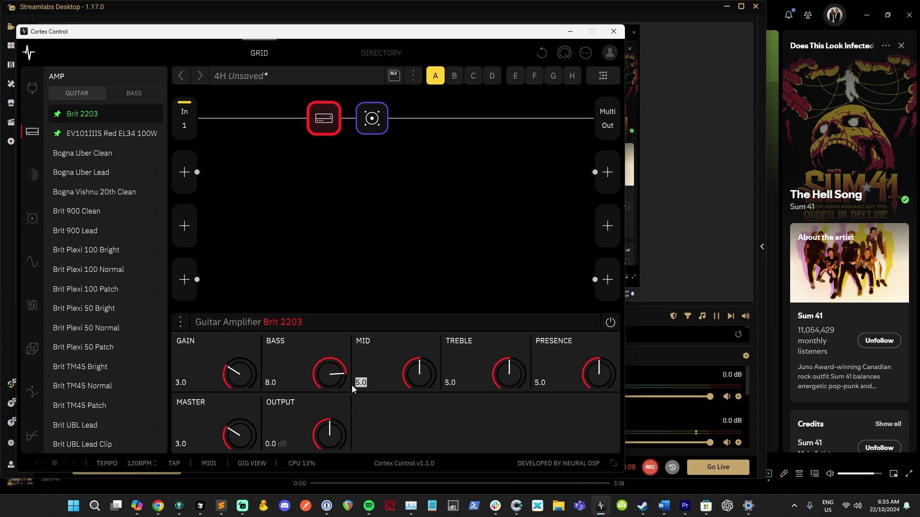
type("6")
key("Return")
double_click(452, 384)
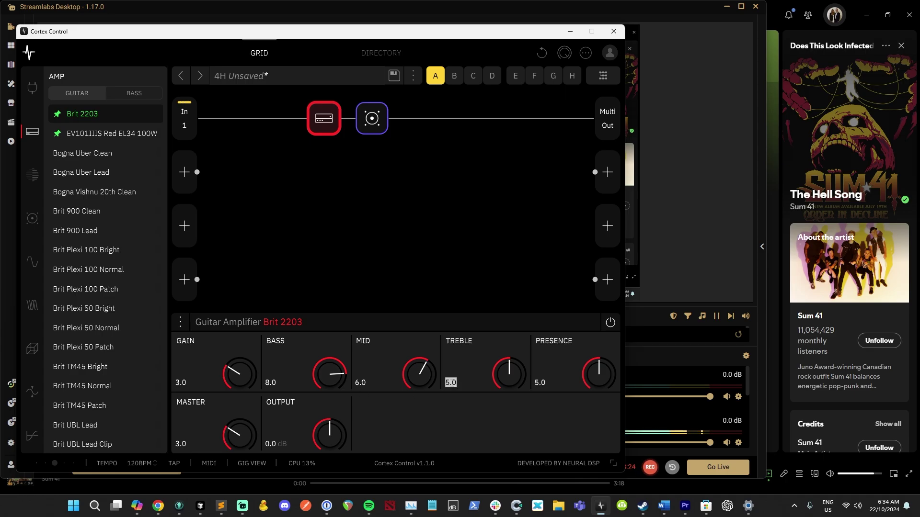
type("4")
key("Return")
- Set the Brit 2203 amp's presence to 3 and its master to 8
left_click(539, 382)
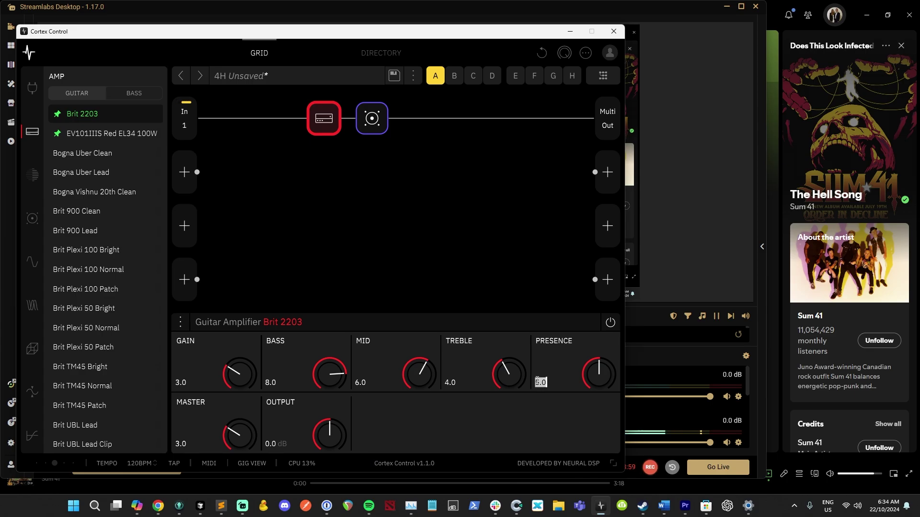
type("3")
key("Return")
left_click(182, 444)
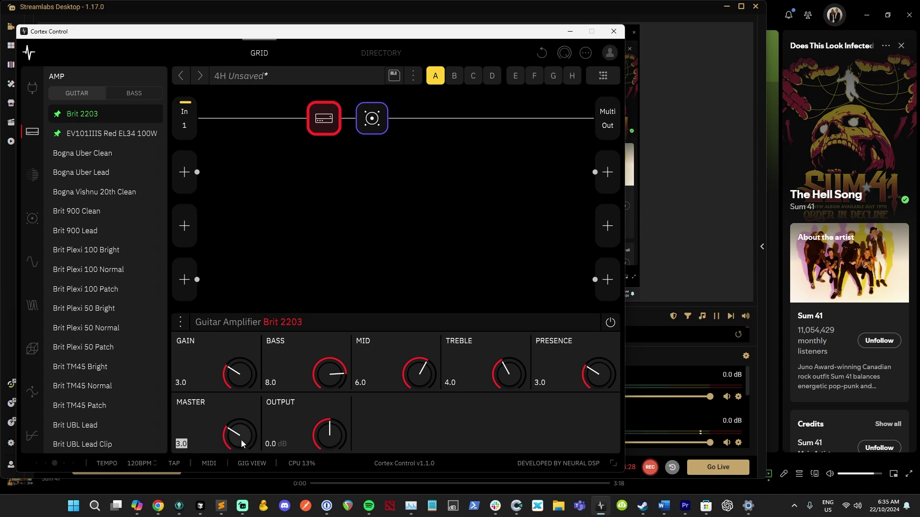
type("8")
key("Return")
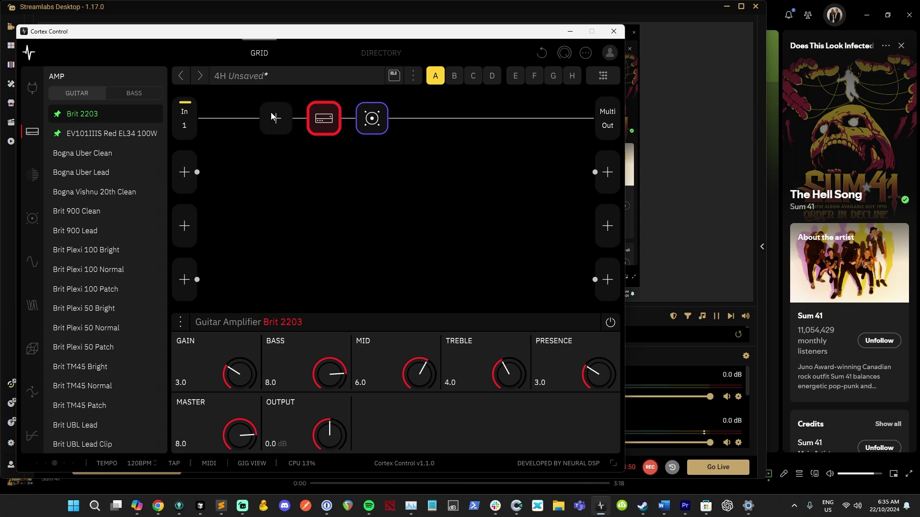
- Add the Green 808 guitar overdrive directly before the amp in the first path
left_click(272, 115)
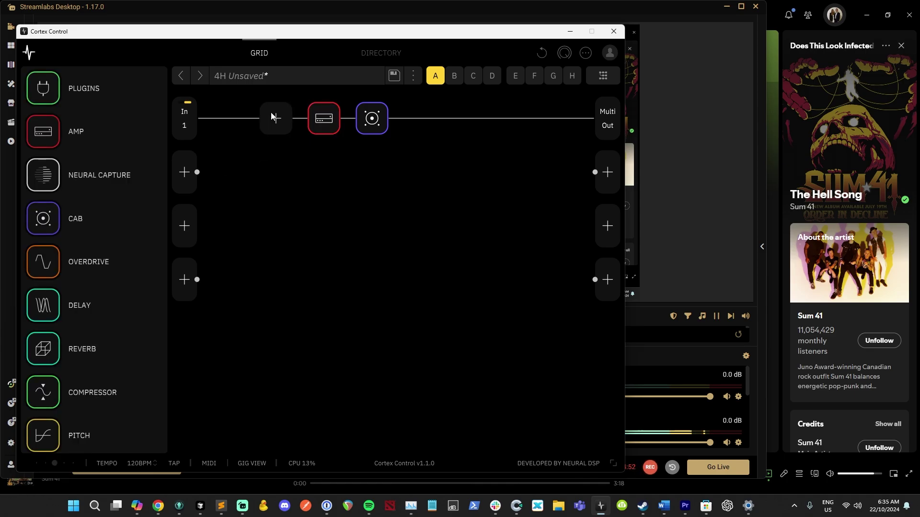
left_click(97, 262)
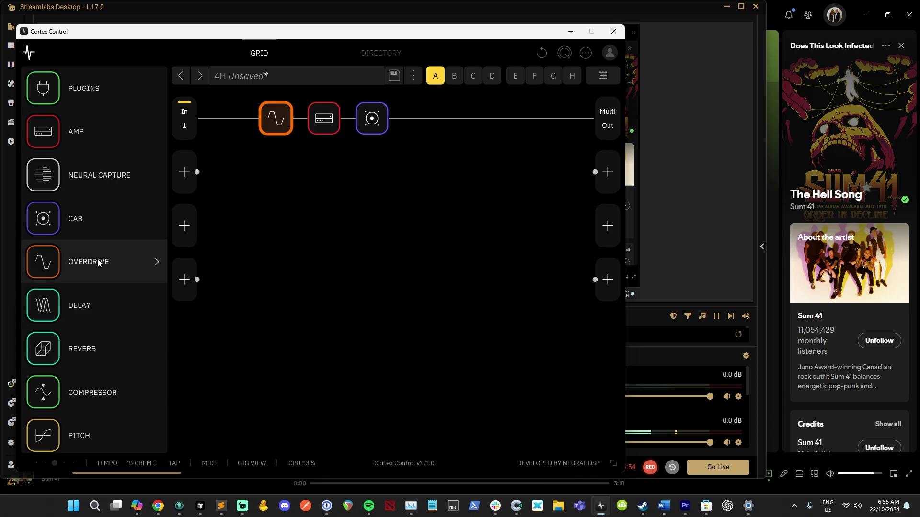
left_click(97, 262)
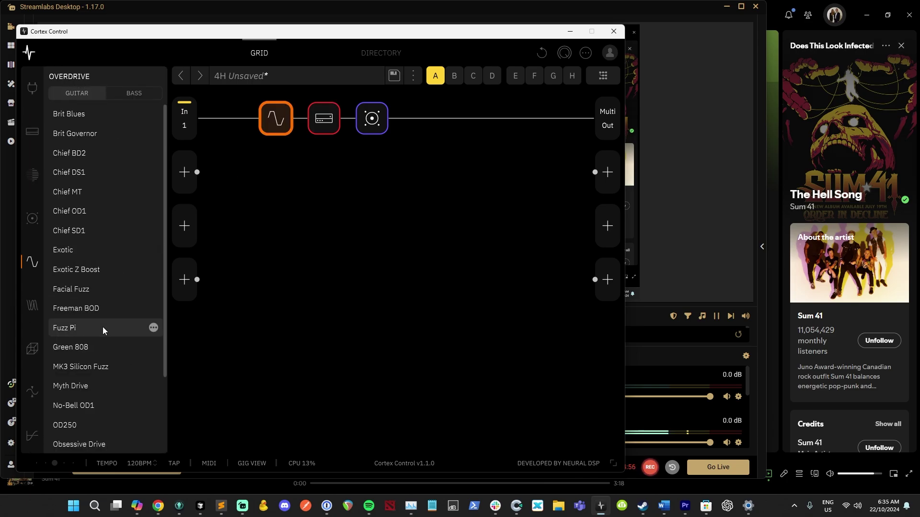
left_click(101, 345)
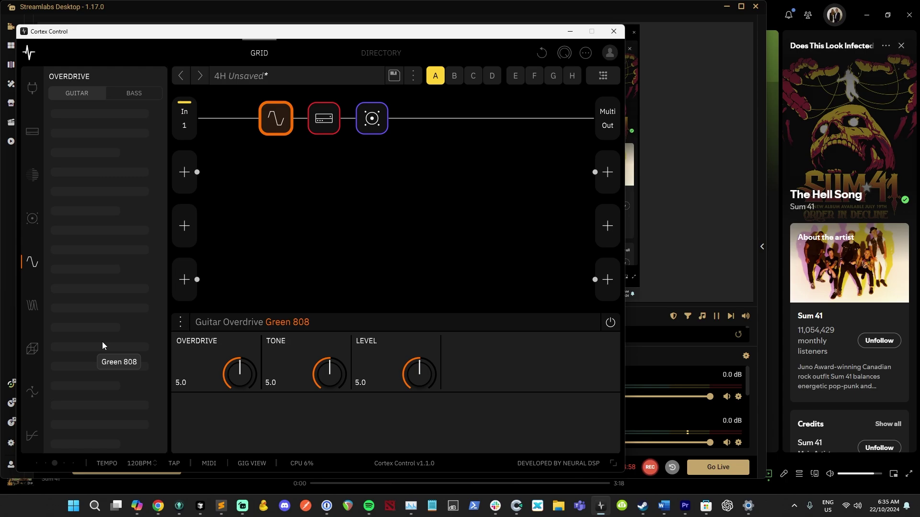
- Set the Green 808's overdrive to 1.5 and its tone to 6
left_click(181, 382)
type("1.5")
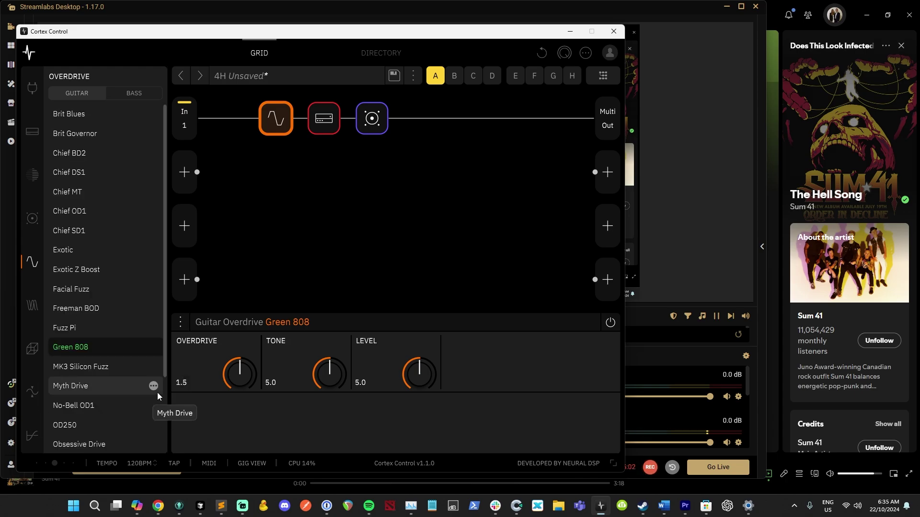
key("Return")
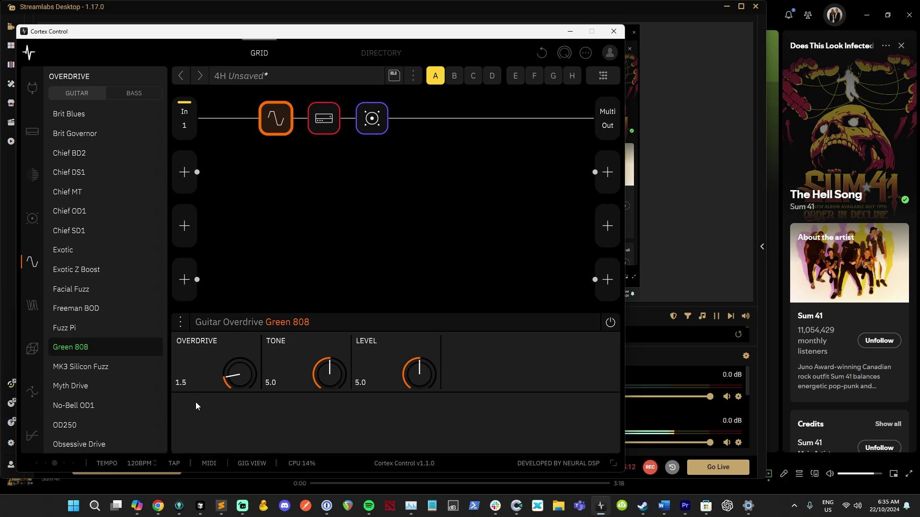
double_click(269, 383)
type("6")
key("Return")
- Set the Green 808's level to 6.5
double_click(360, 384)
type("6")
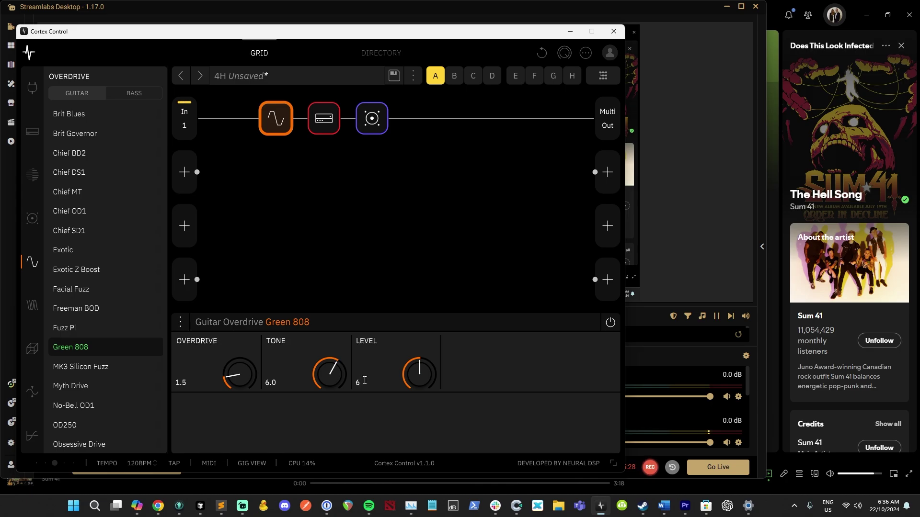
type(".5")
key("Return")
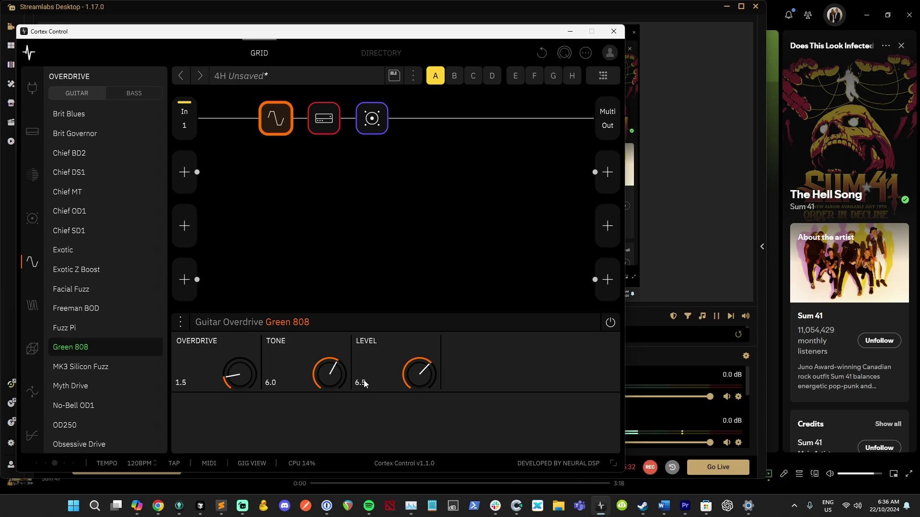